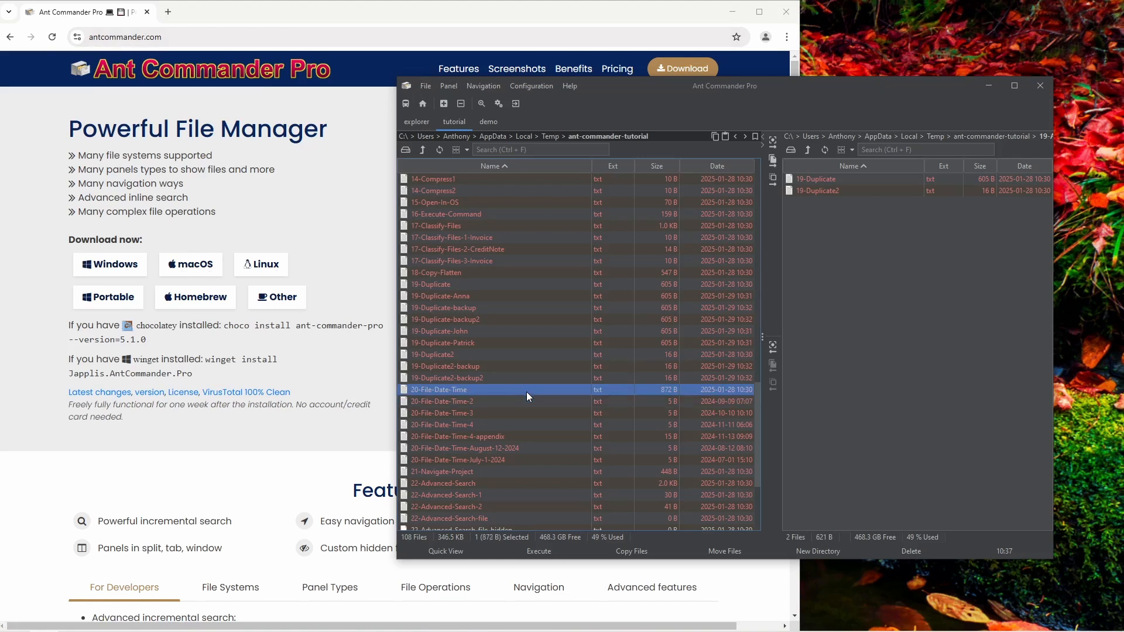
- Open the 20-File-Date-Time text file and move its window so the exercise instructions can be read
click(570, 85)
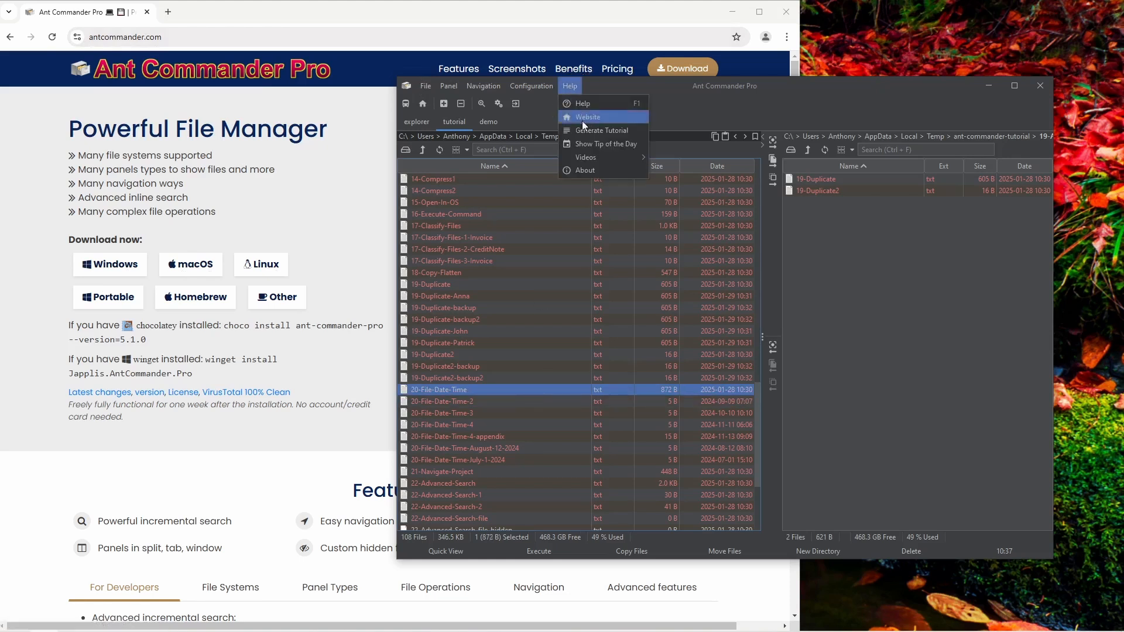
click(479, 390)
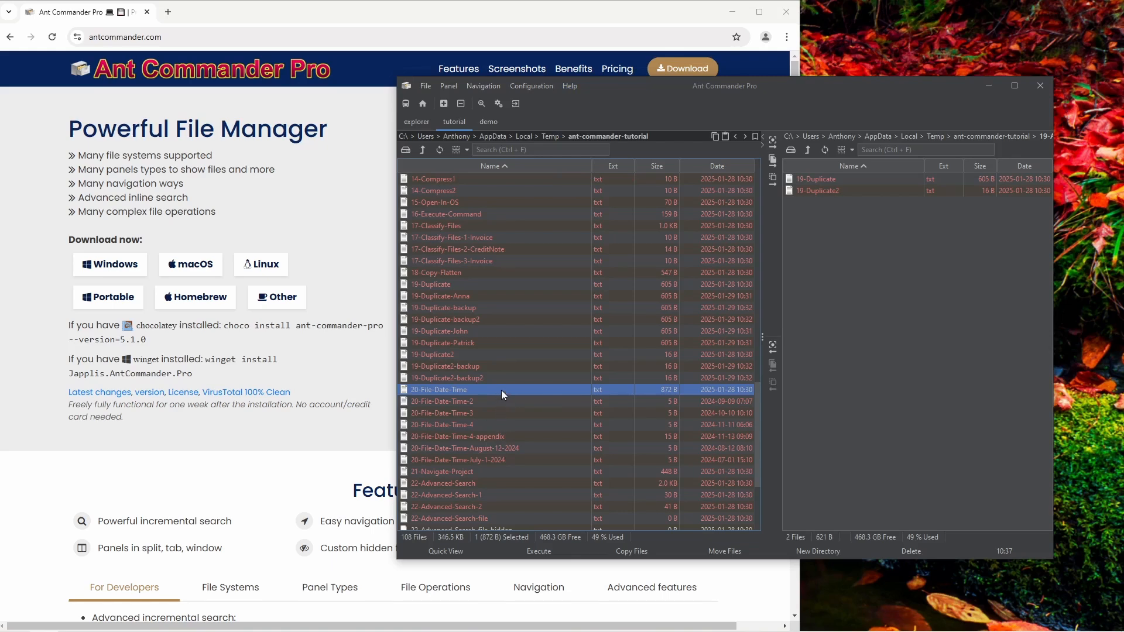
double_click(501, 390)
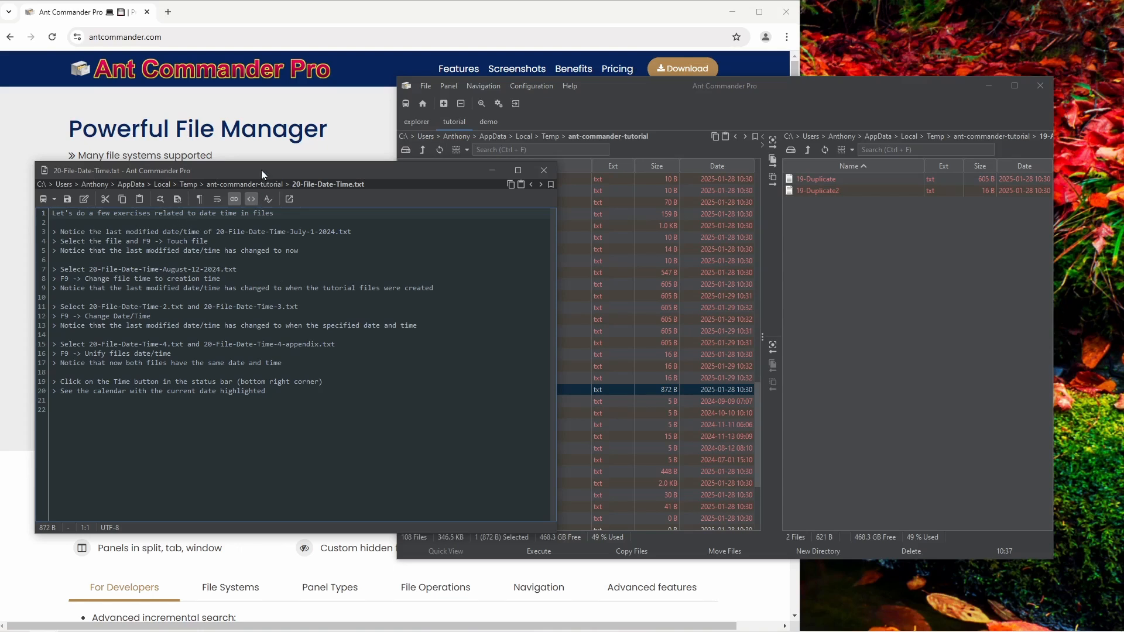
drag(261, 170, 275, 135)
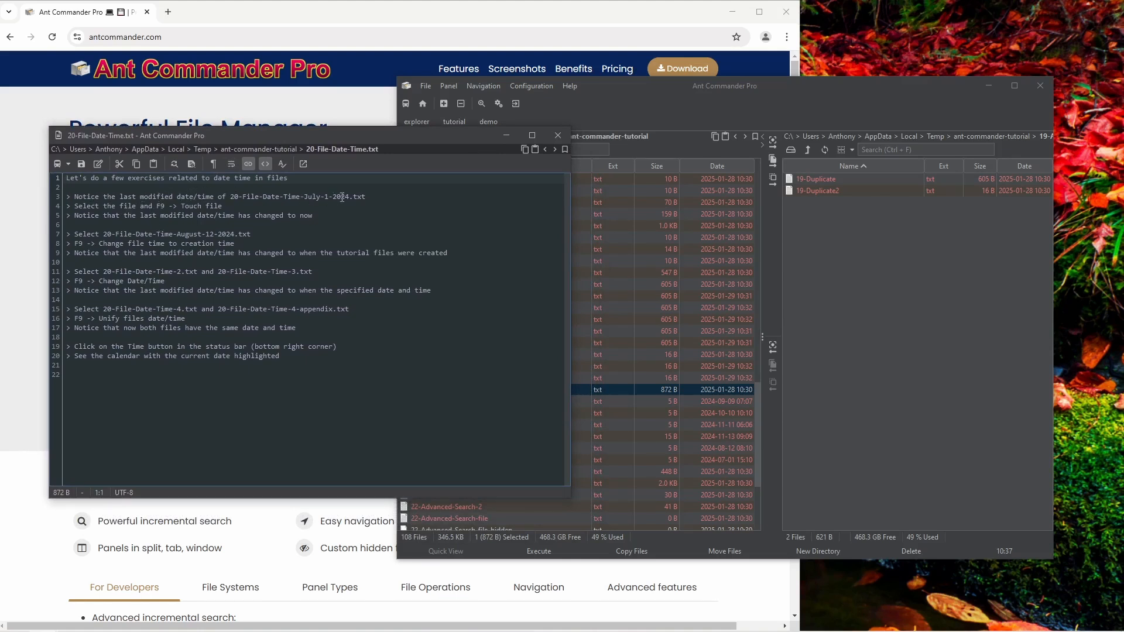
- Run the Touch file(s) action on 20-File-Date-Time-July-1-2024
click(612, 390)
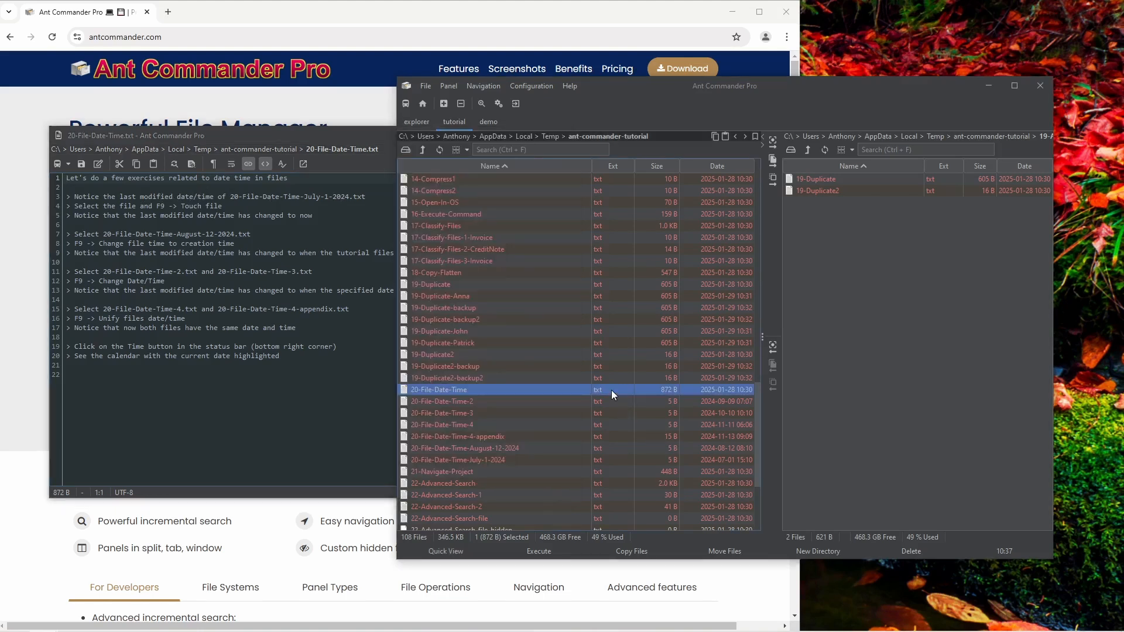
click(514, 462)
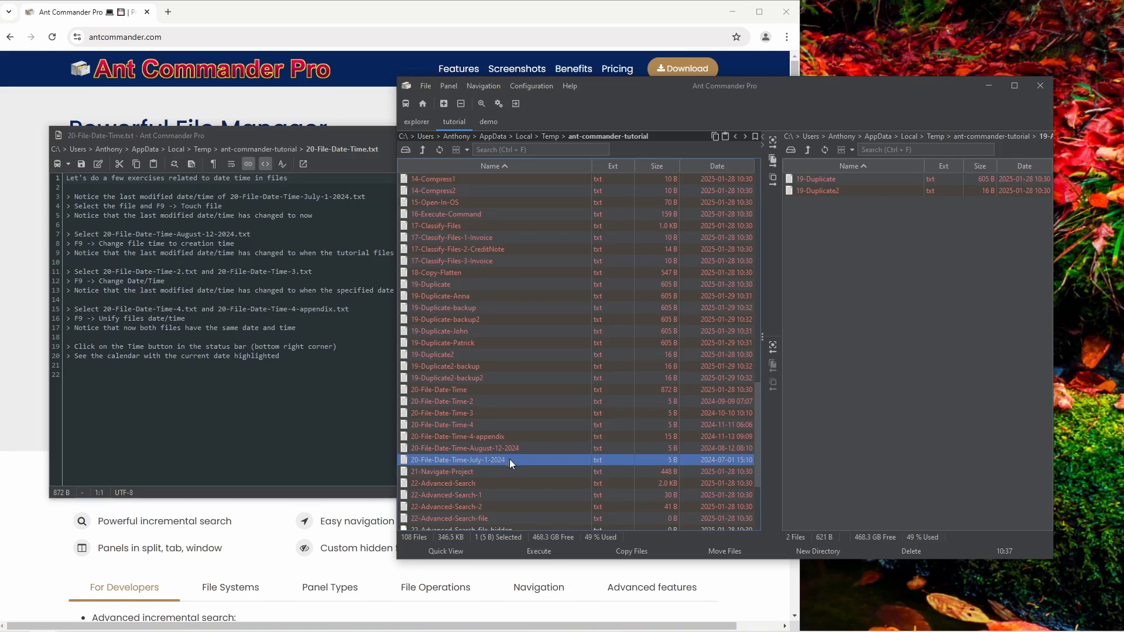
key(F9)
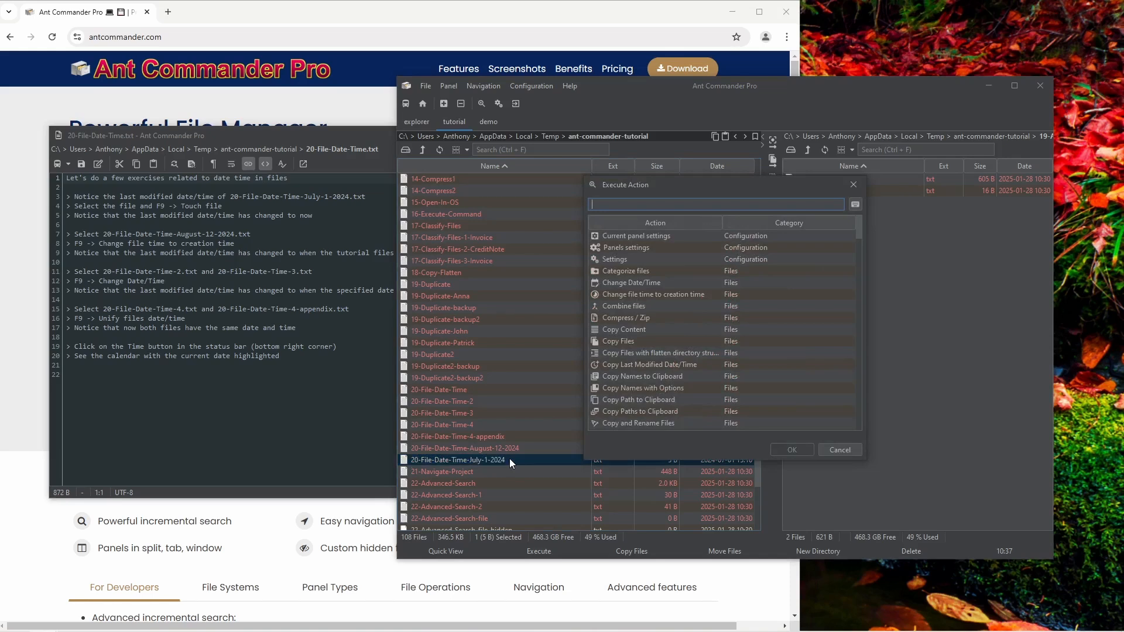
text(tou)
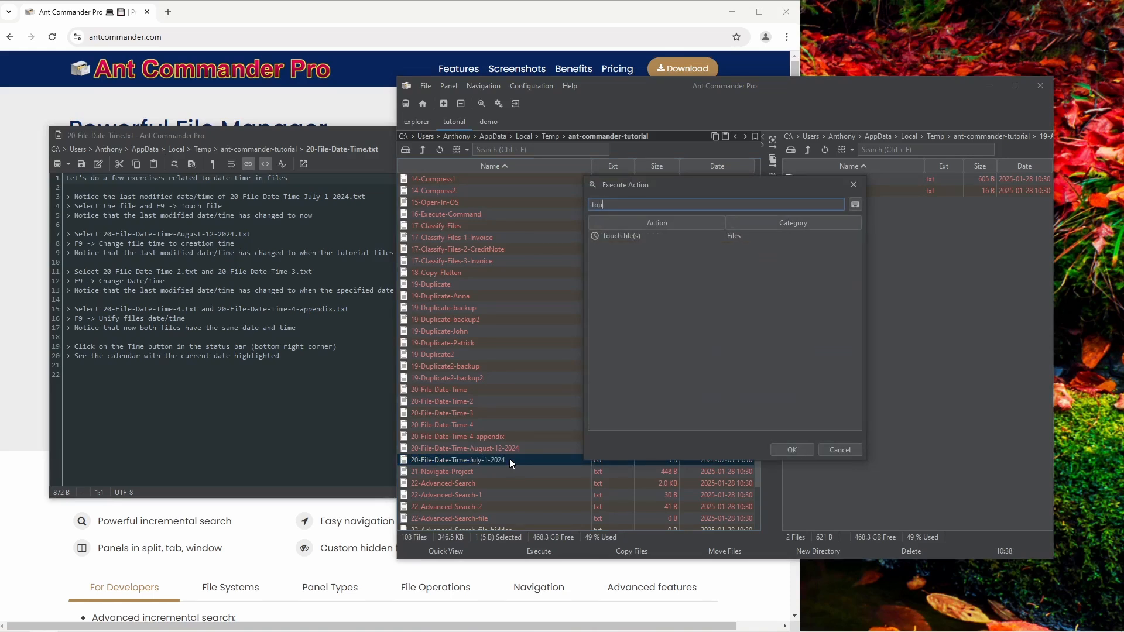
key(Return)
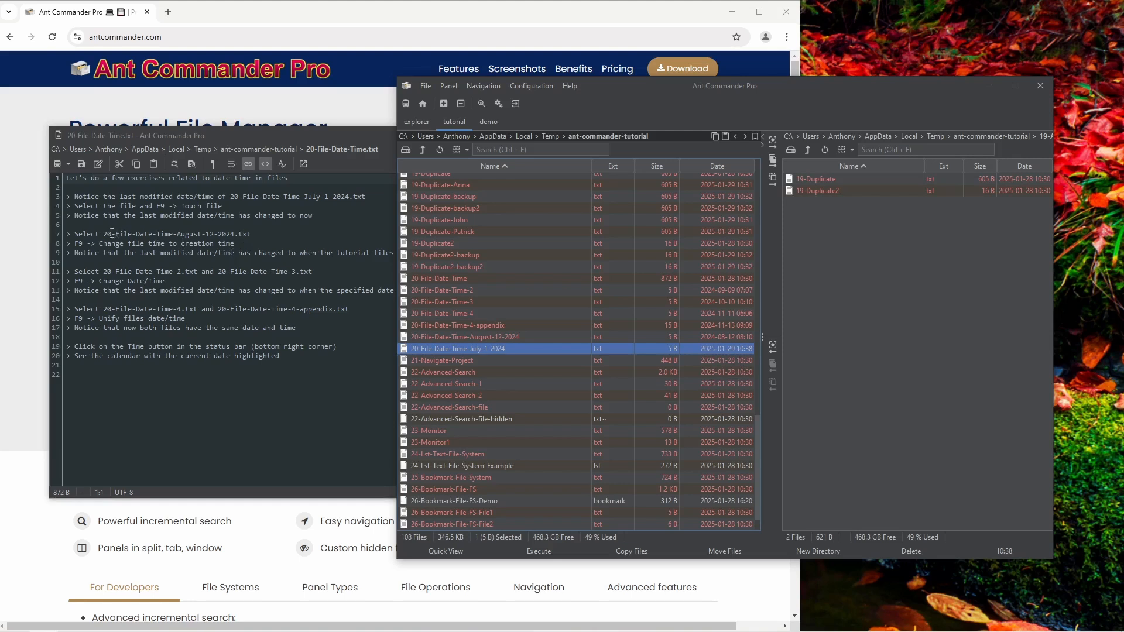
- Run the Change file time to creation time action on 20-File-Date-Time-August-12-2024
click(515, 338)
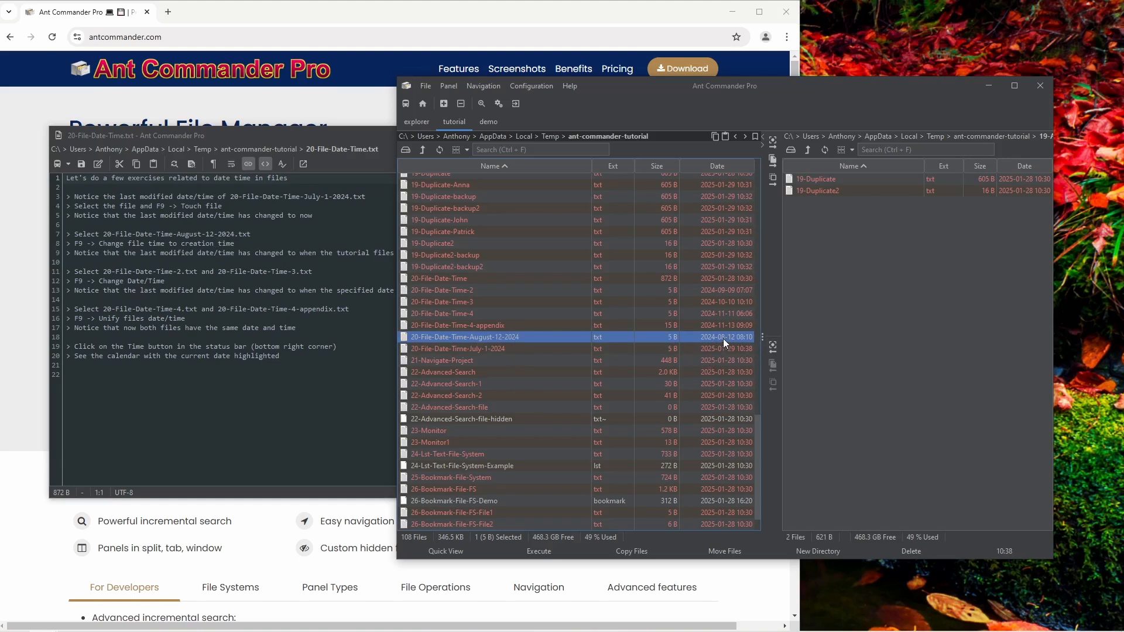
click(482, 104)
text(creat)
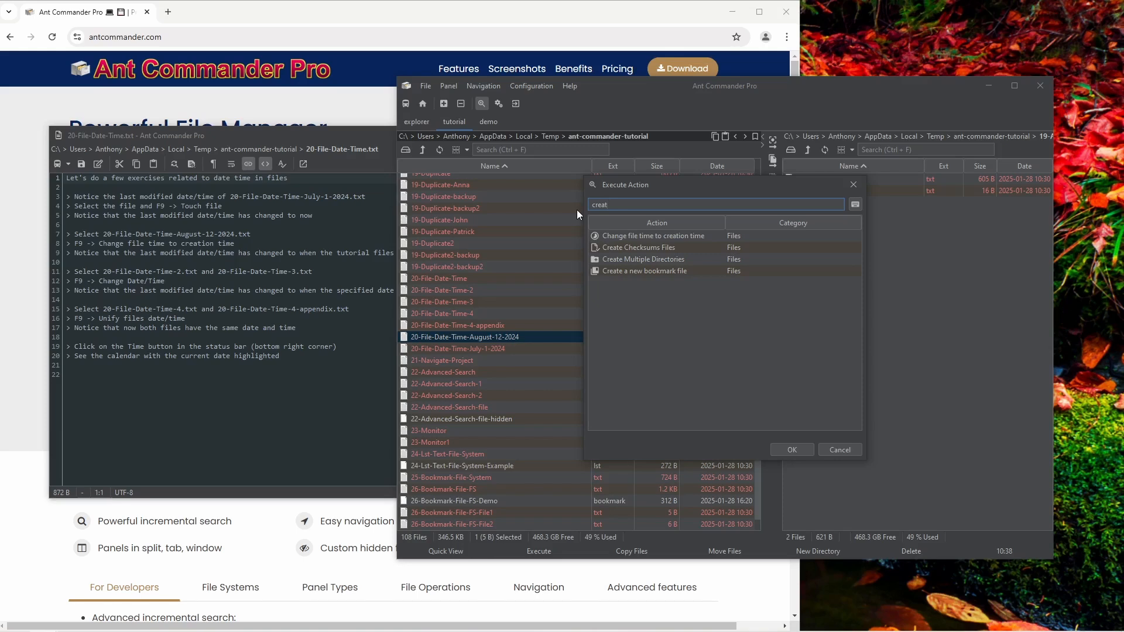
click(665, 235)
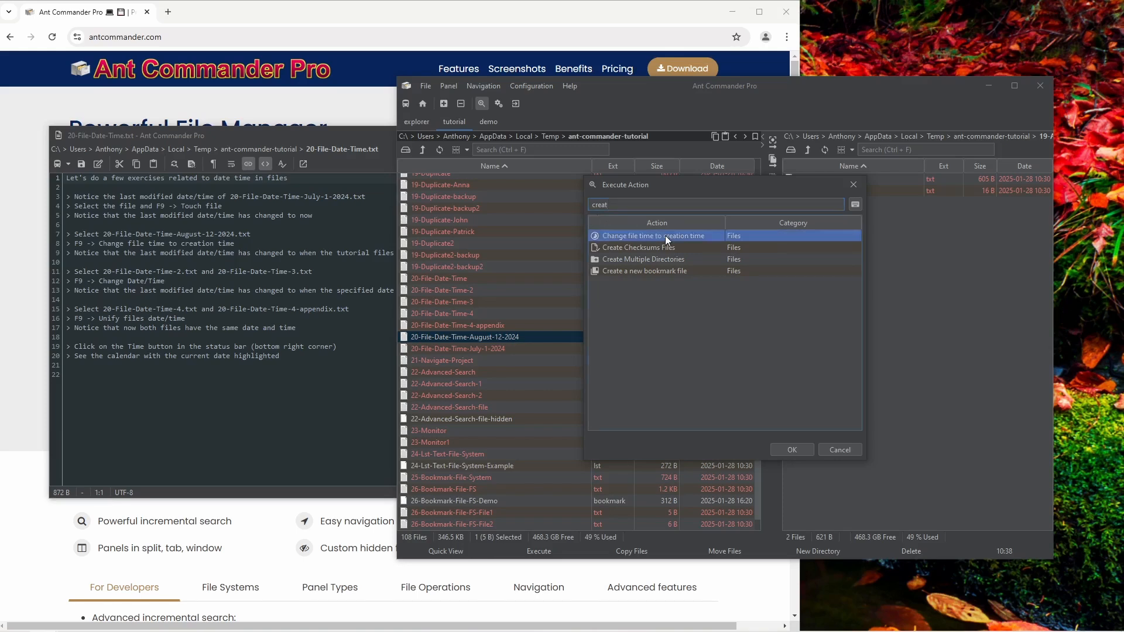
key(Return)
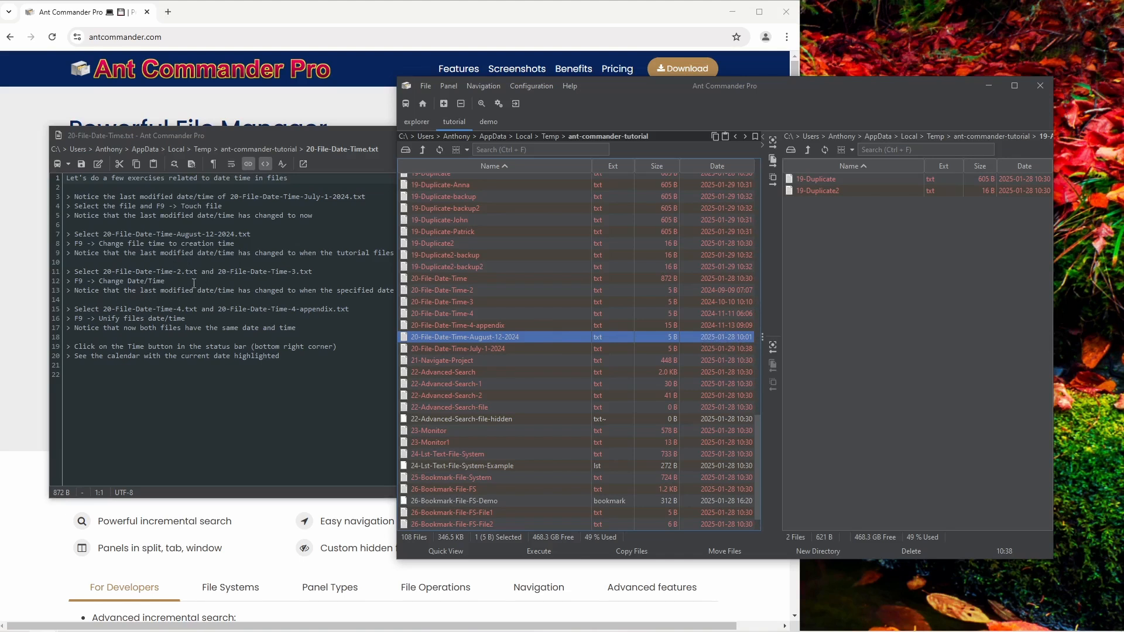
- Start the Change Date/Time action for 20-File-Date-Time-2 and 20-File-Date-Time-3 together
click(475, 290)
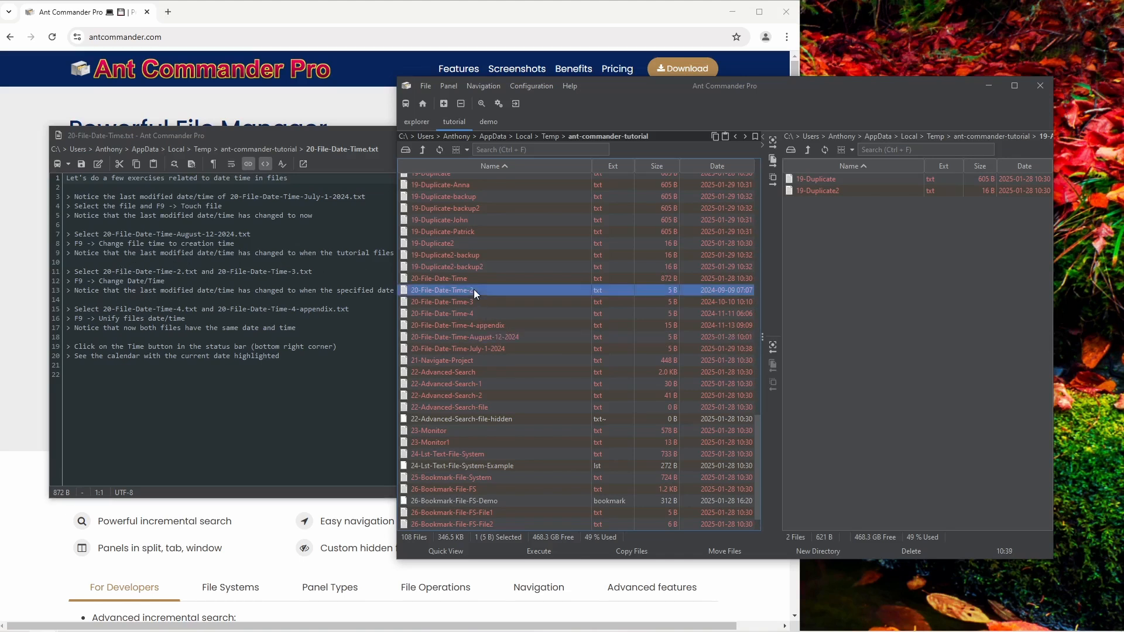
ctrl+click(475, 298)
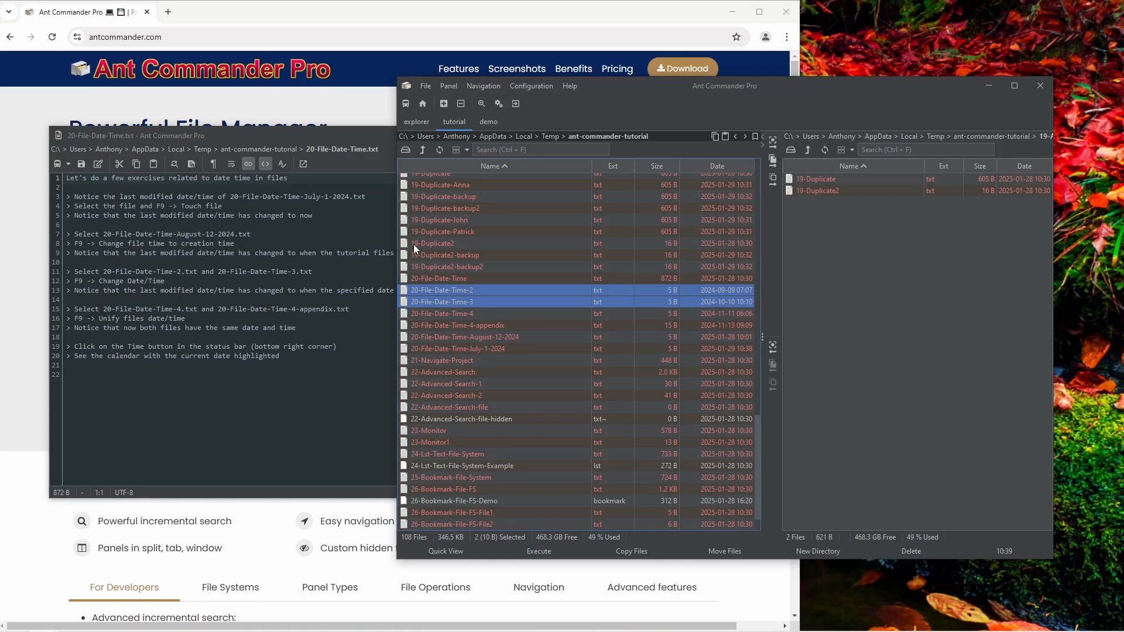
click(483, 104)
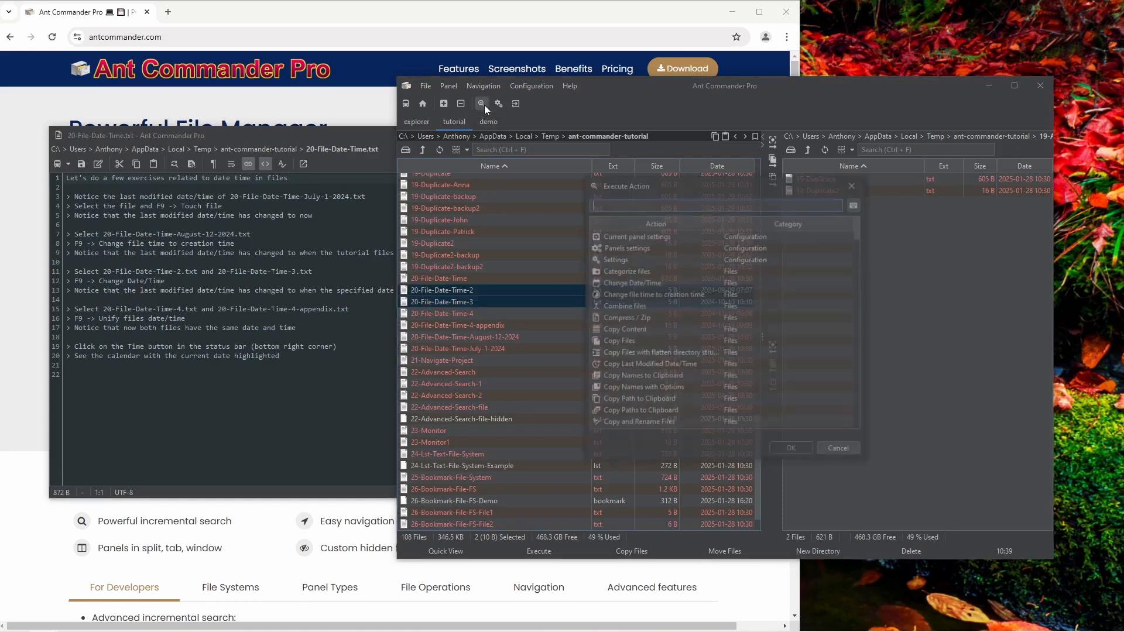
text(che)
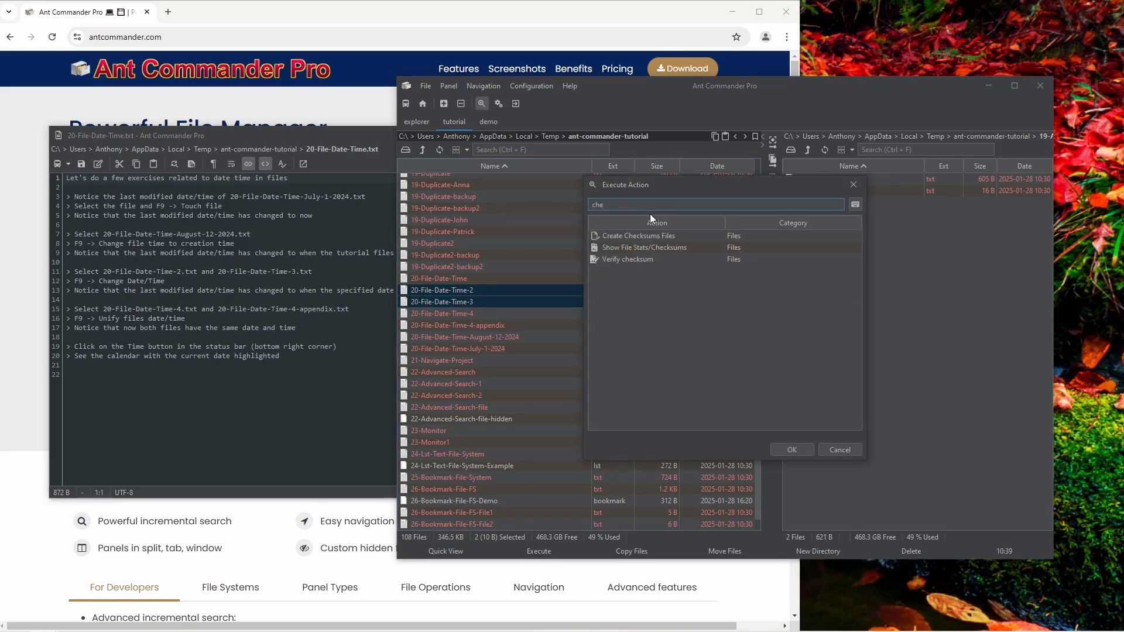
key(BackSpace)
text(an)
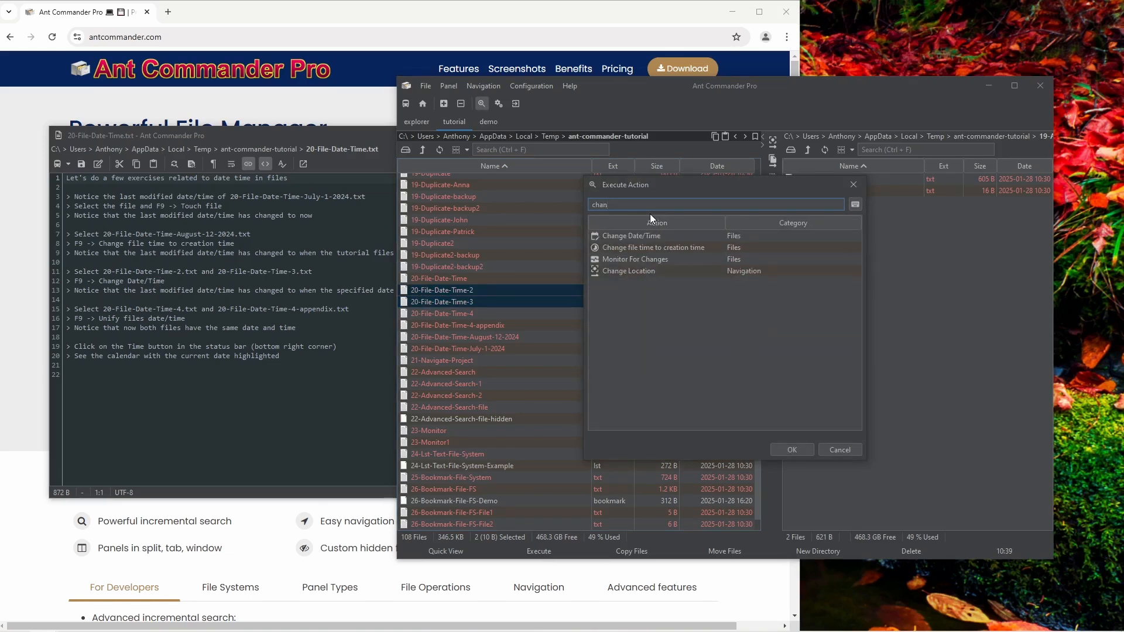
key(Return)
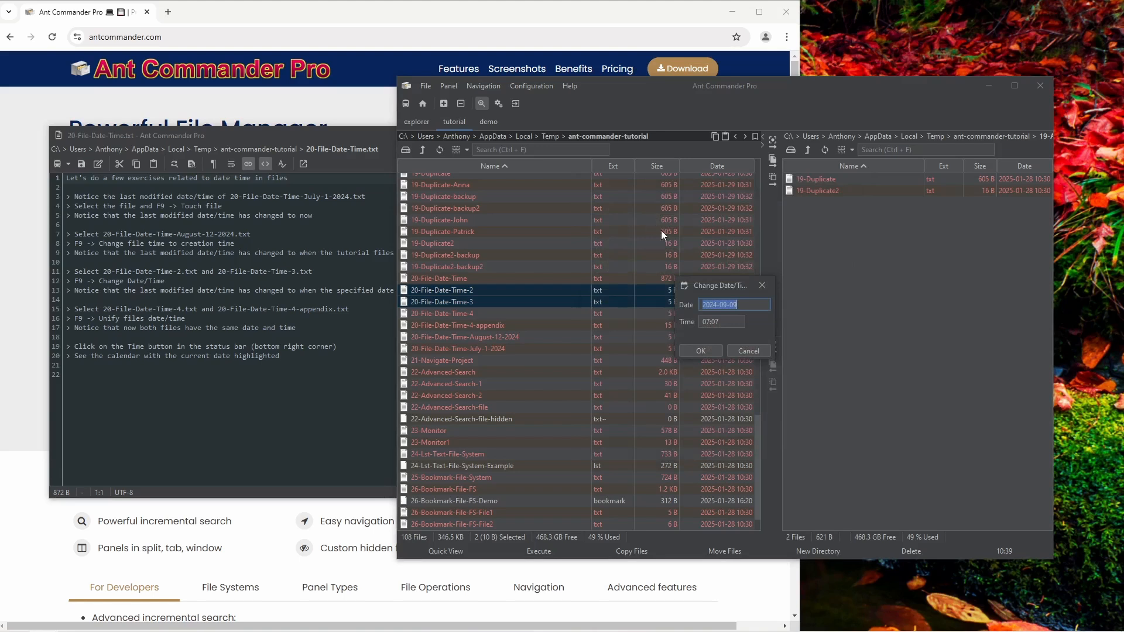
- Set the two files' modified date to 2024-11-11 and the time to 11:00
double_click(724, 304)
text(11)
double_click(734, 305)
text(11)
double_click(706, 324)
text(11)
double_click(718, 321)
text(00)
click(711, 349)
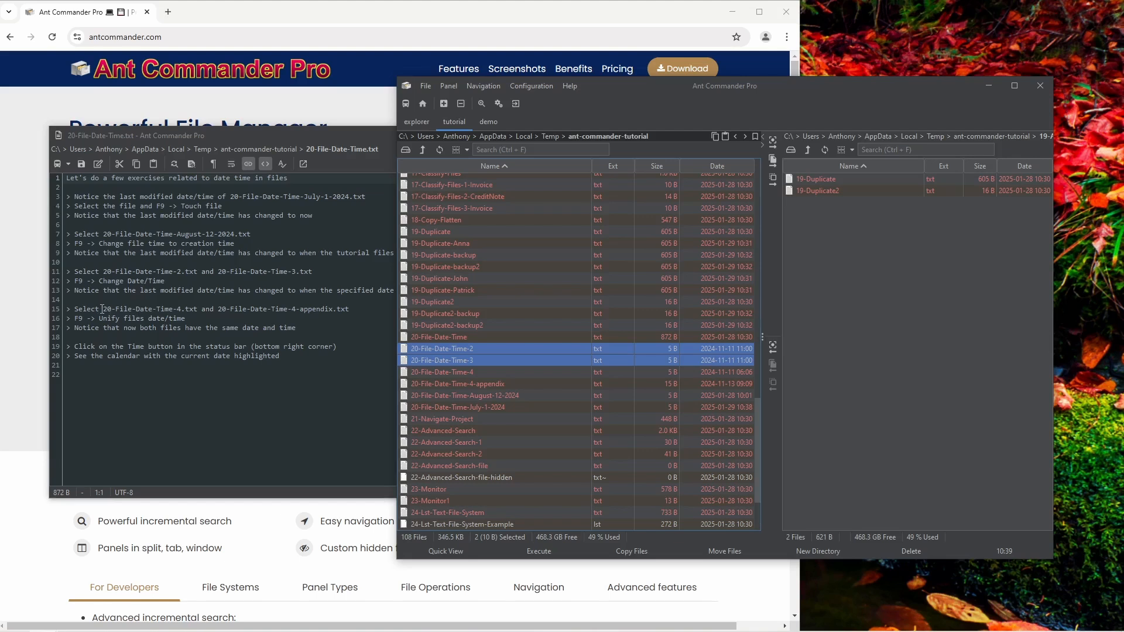
- Unify the date/time of 20-File-Date-Time-4 and 20-File-Date-Time-4-appendix, aligning both to the Most Recent Date without grouping by file names
click(484, 371)
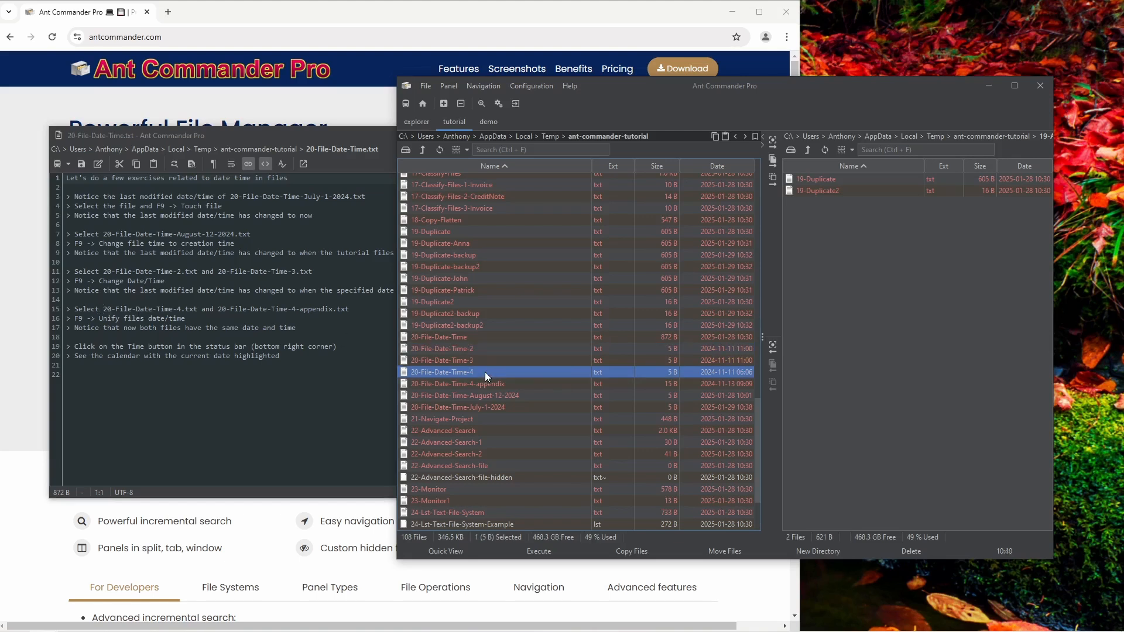
ctrl+click(511, 384)
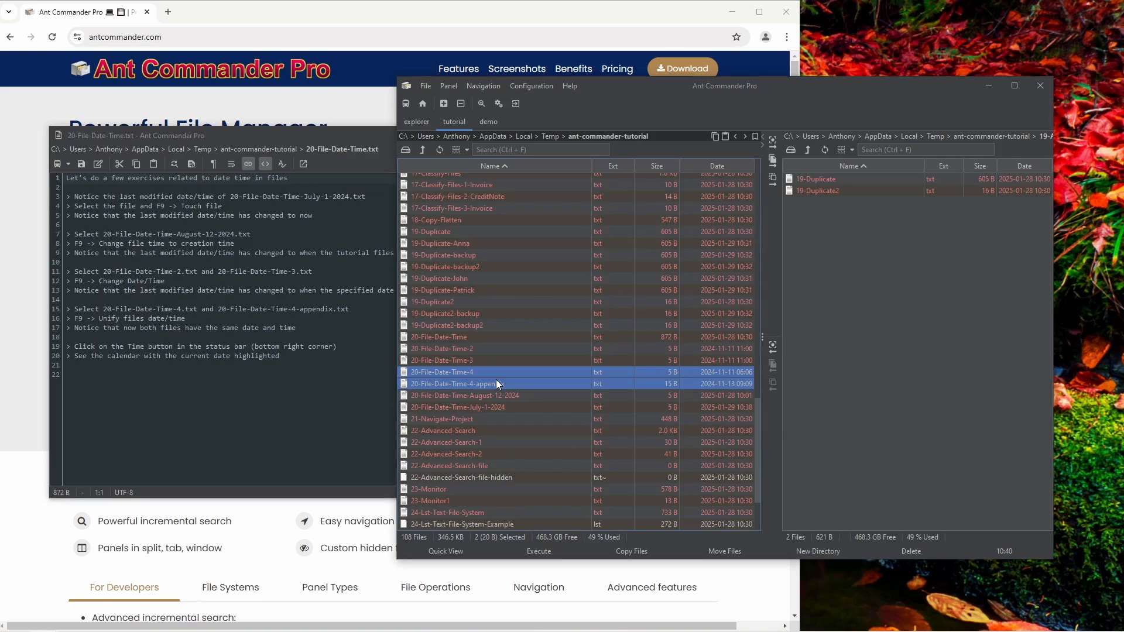
key(F9)
text(uni)
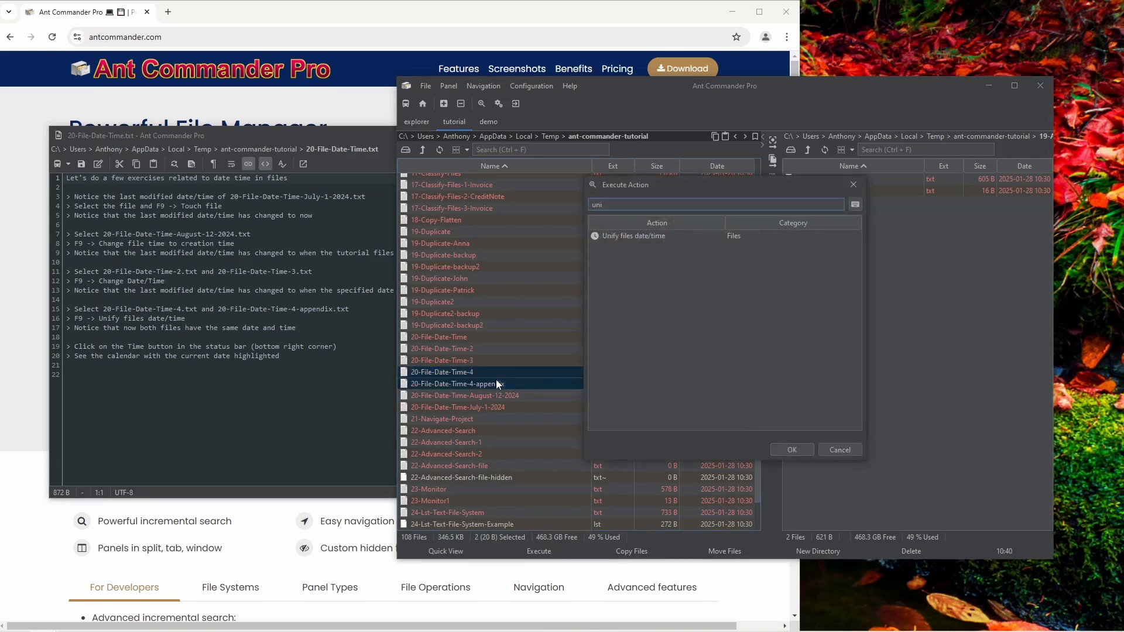
double_click(662, 235)
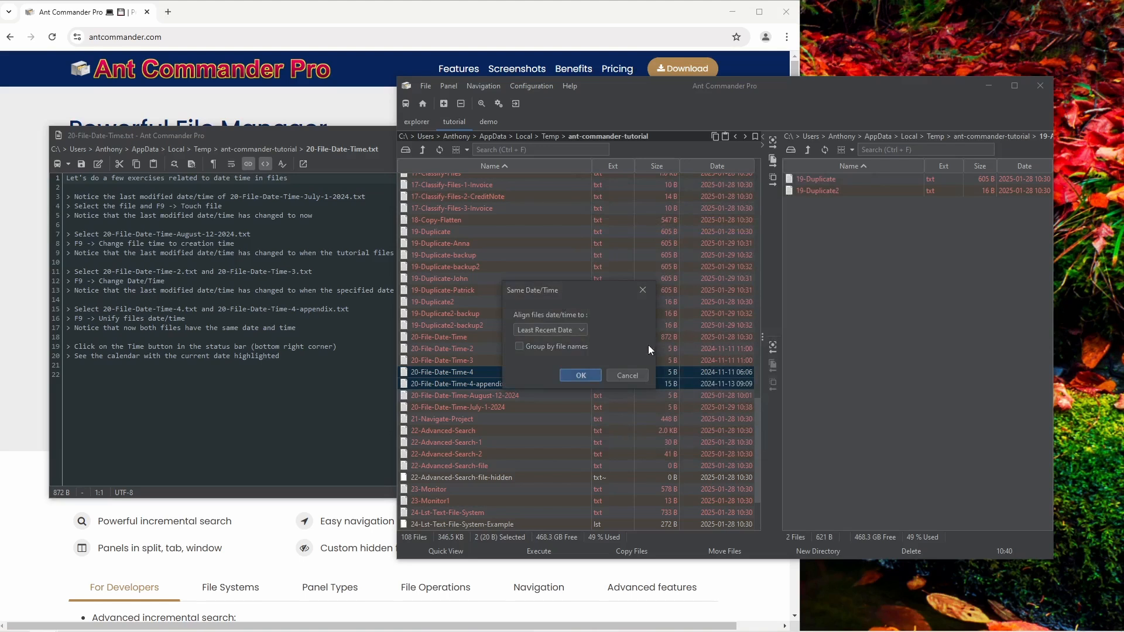
click(581, 331)
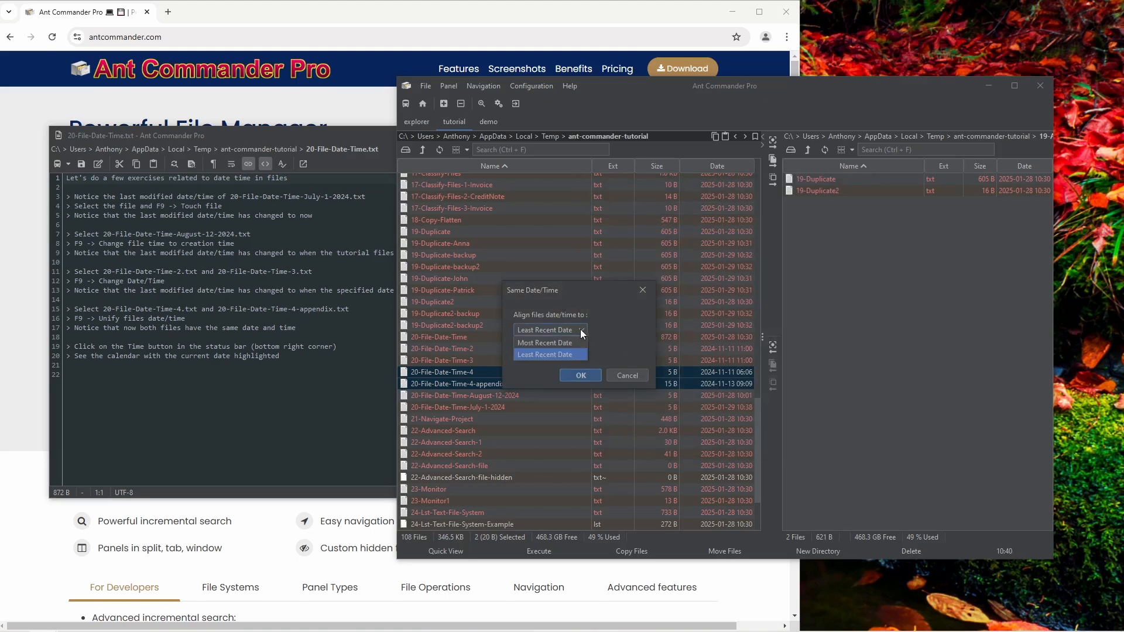
click(576, 343)
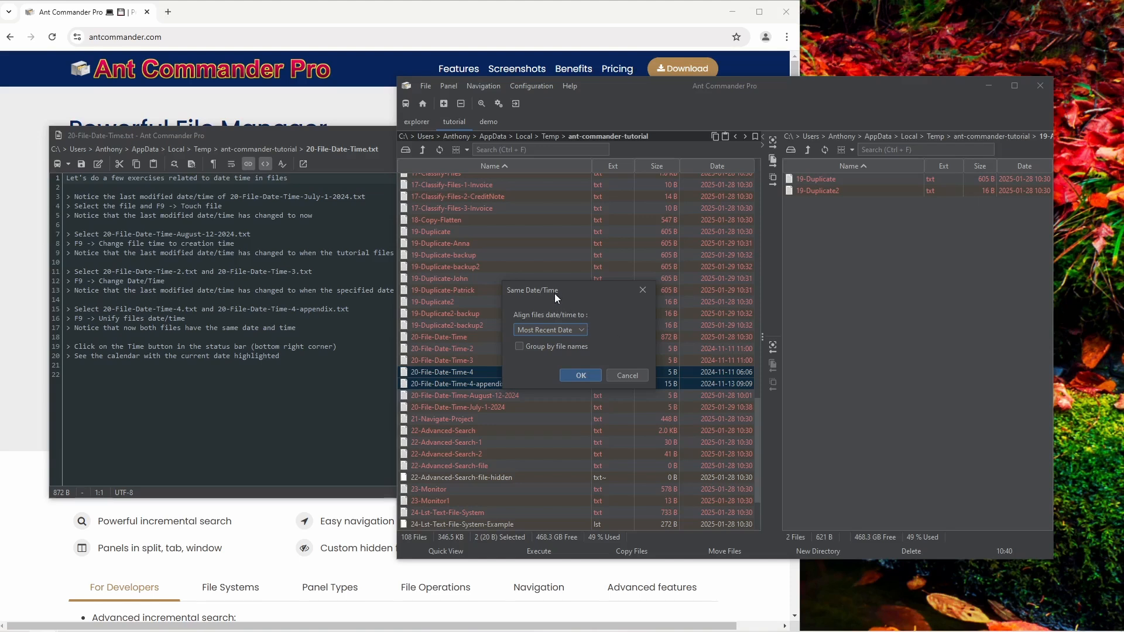
drag(556, 298, 662, 314)
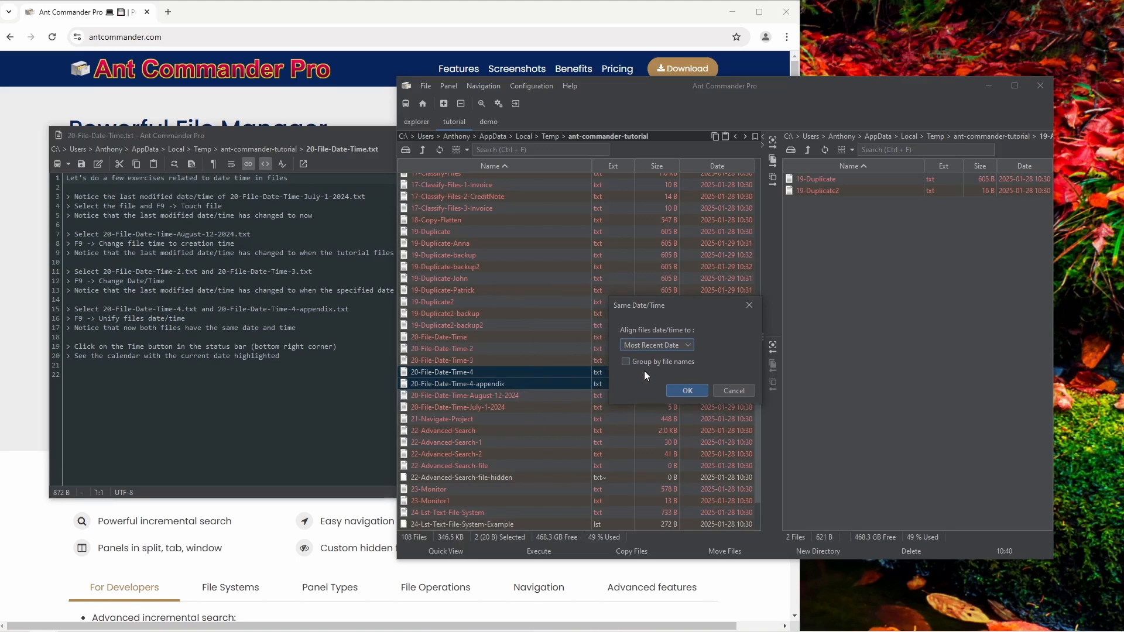
click(687, 389)
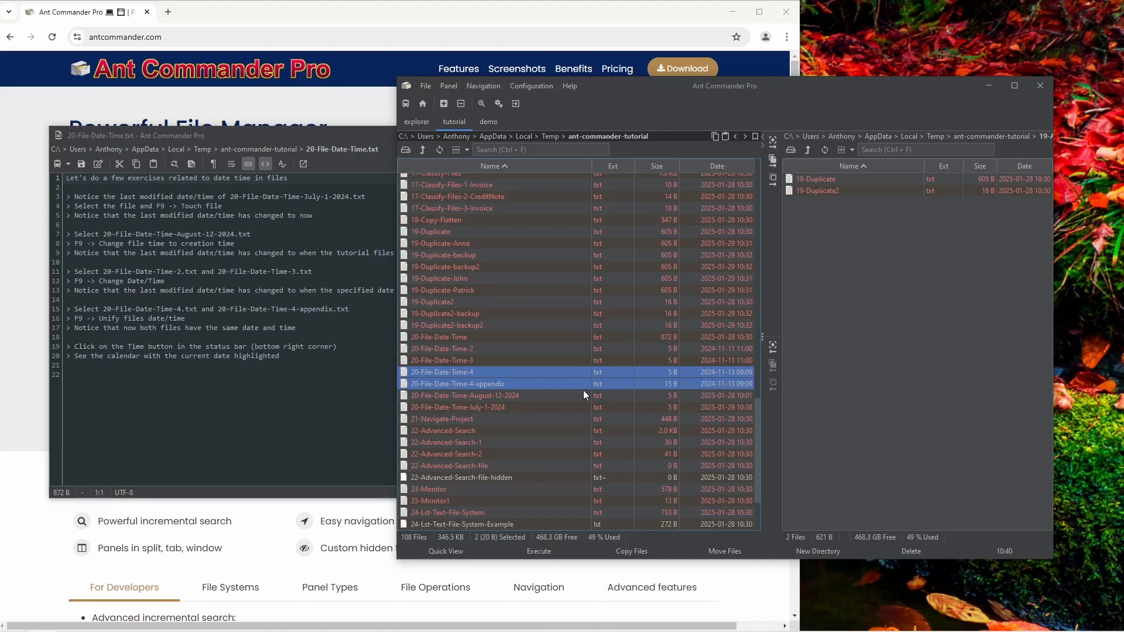
- Open the calendar from the clock, browse ahead one month and back to November 2024, return to January 2025, and close it
click(993, 554)
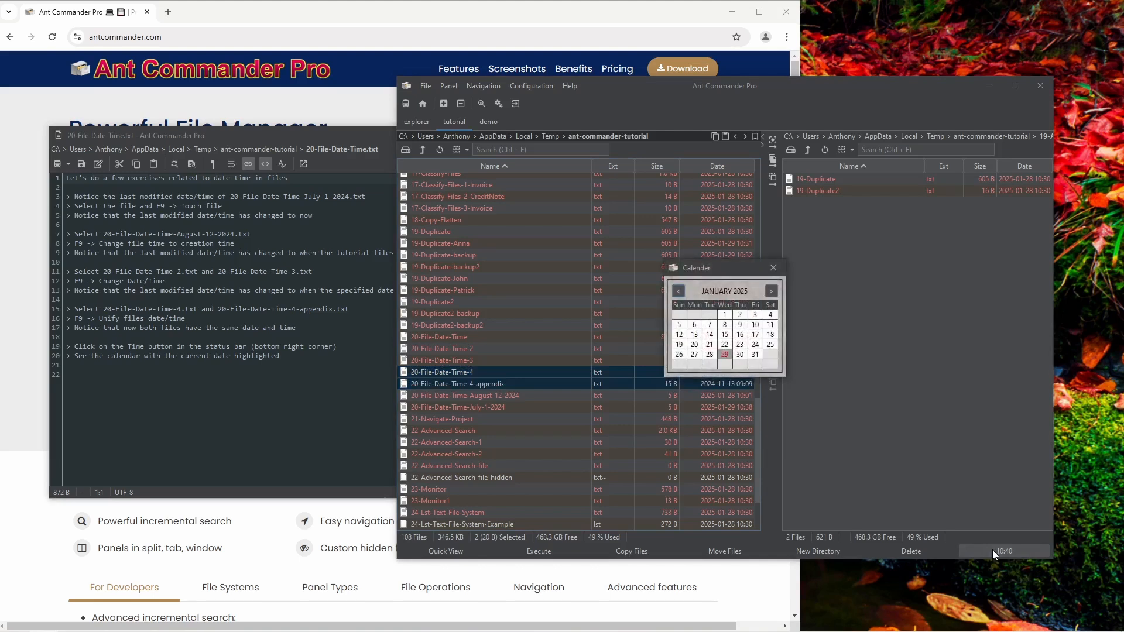
click(771, 291)
click(679, 292)
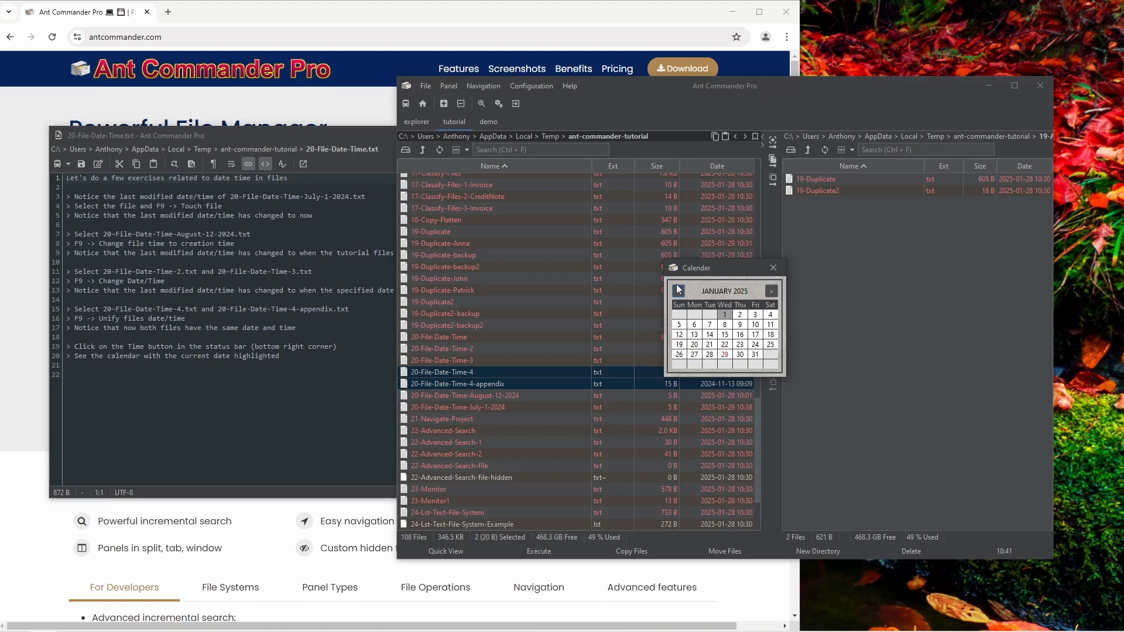
click(679, 291)
click(680, 292)
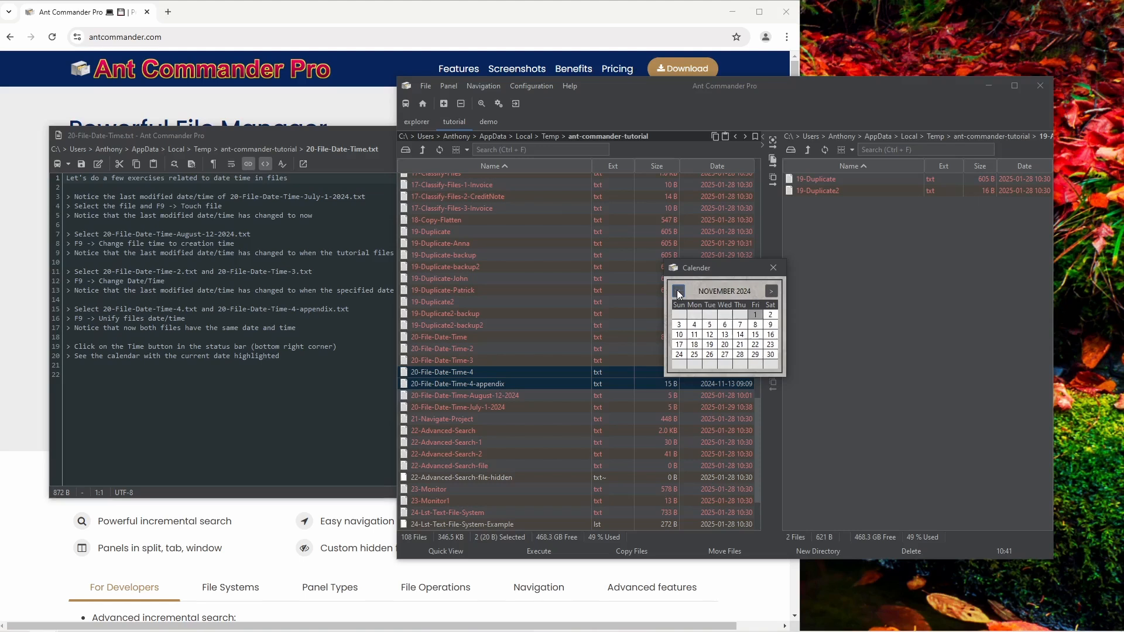
click(772, 291)
click(772, 292)
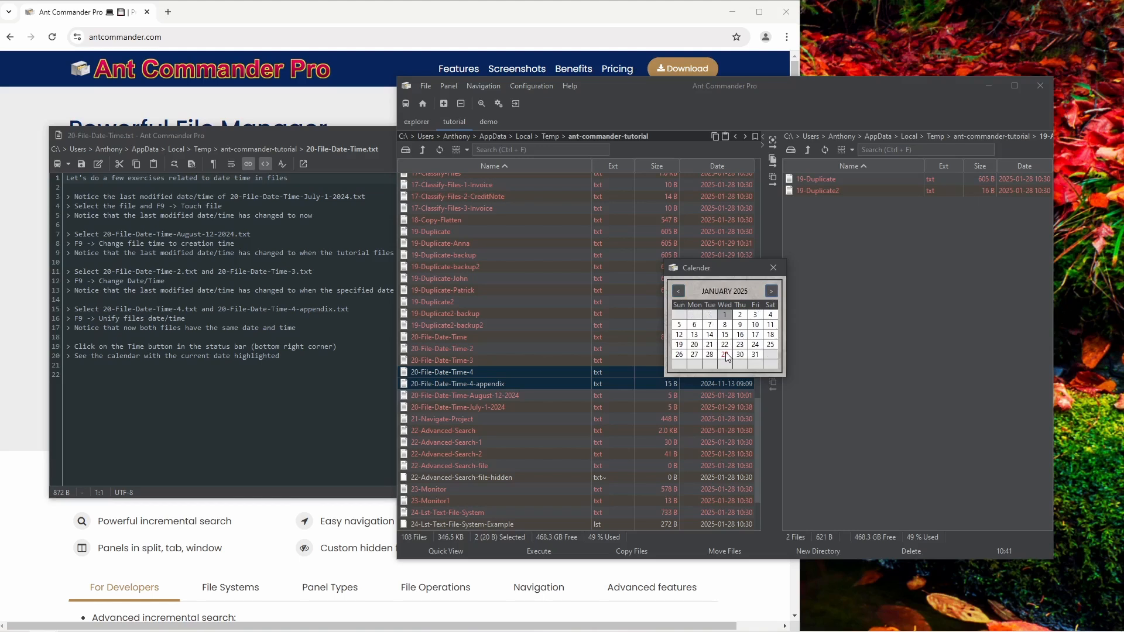
click(774, 268)
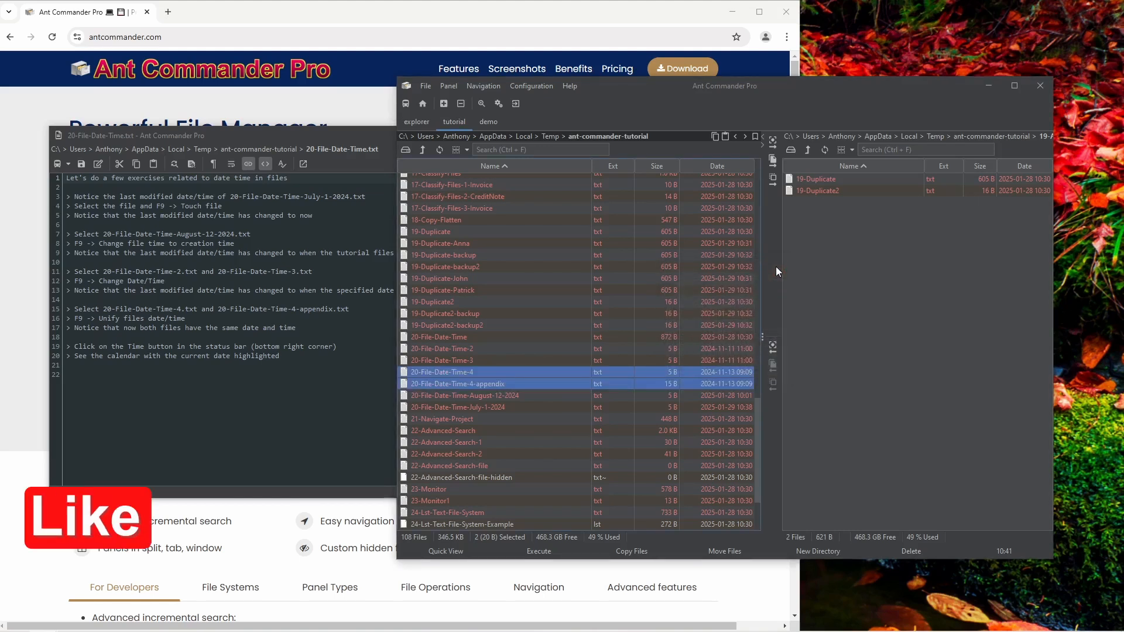